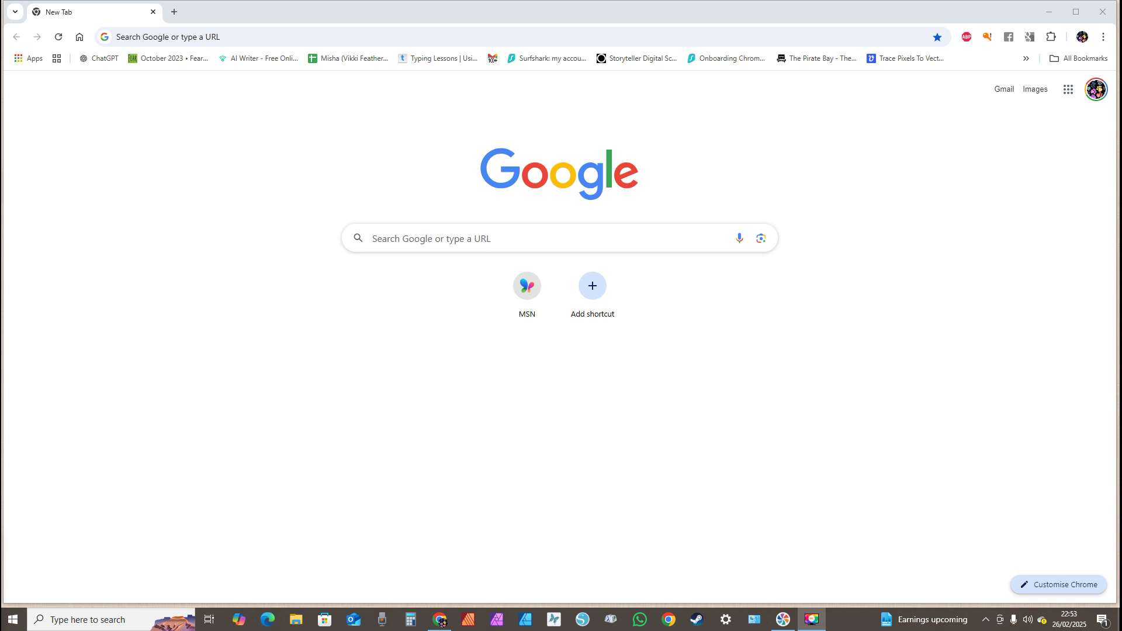
Step: Search Google for 'forum affinity.serif.com' and open the 'Affinity | Forum: Forums' result
{"action": "left_click", "coordinate": [397, 245]}
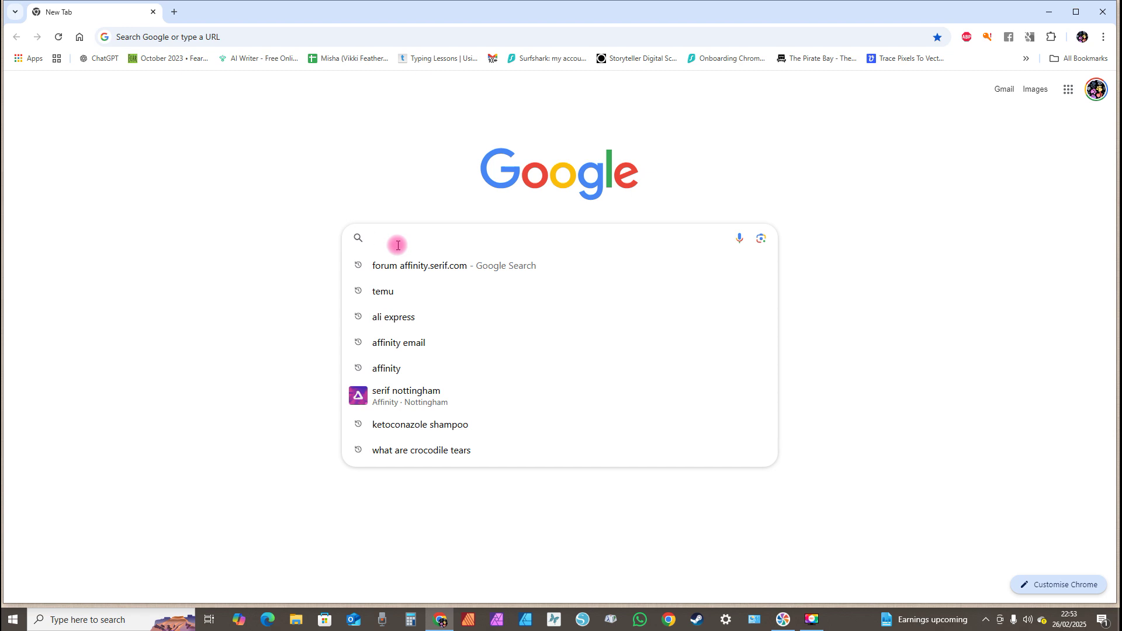
{"action": "type", "text": "foru"}
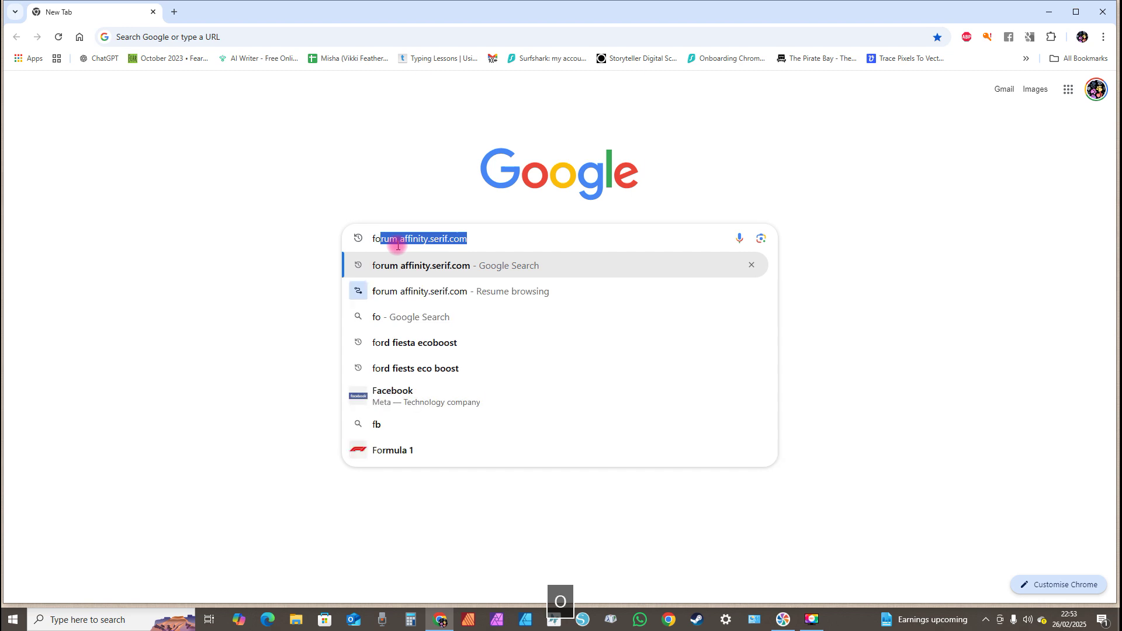
{"action": "type", "text": "m a"}
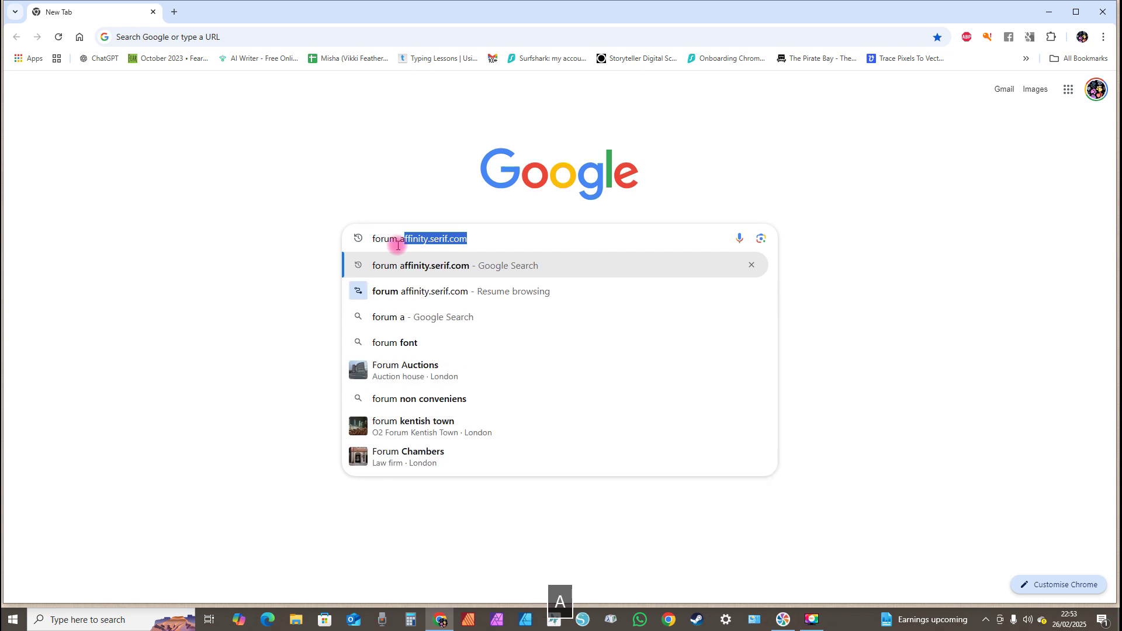
{"action": "type", "text": "ffinity"}
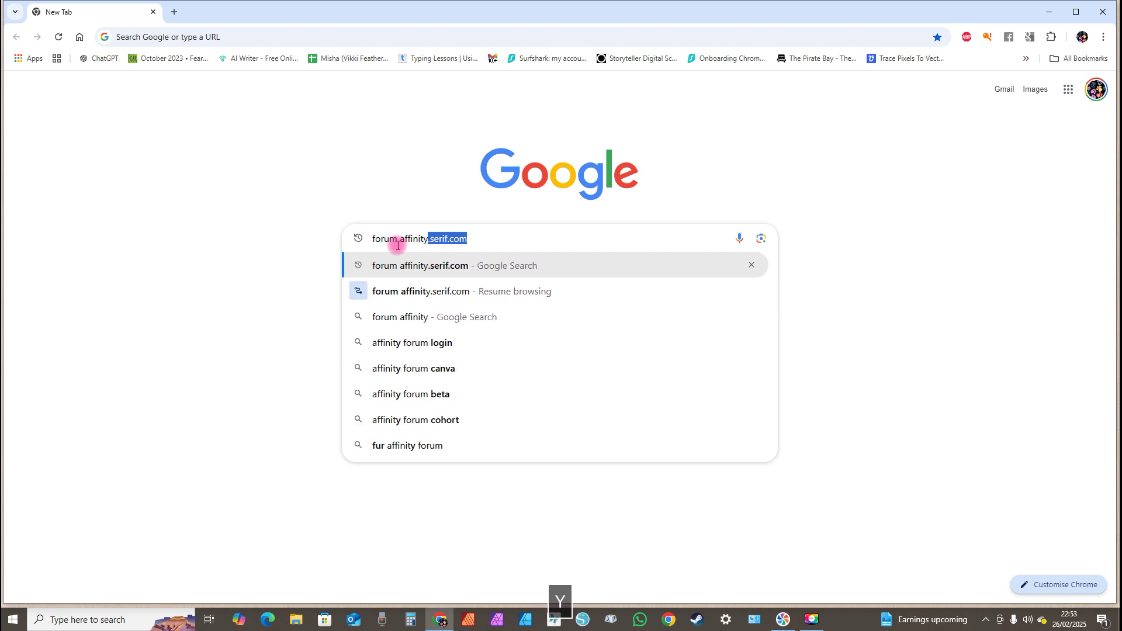
{"action": "key", "text": "BackSpace"}
{"action": "type", "text": "."}
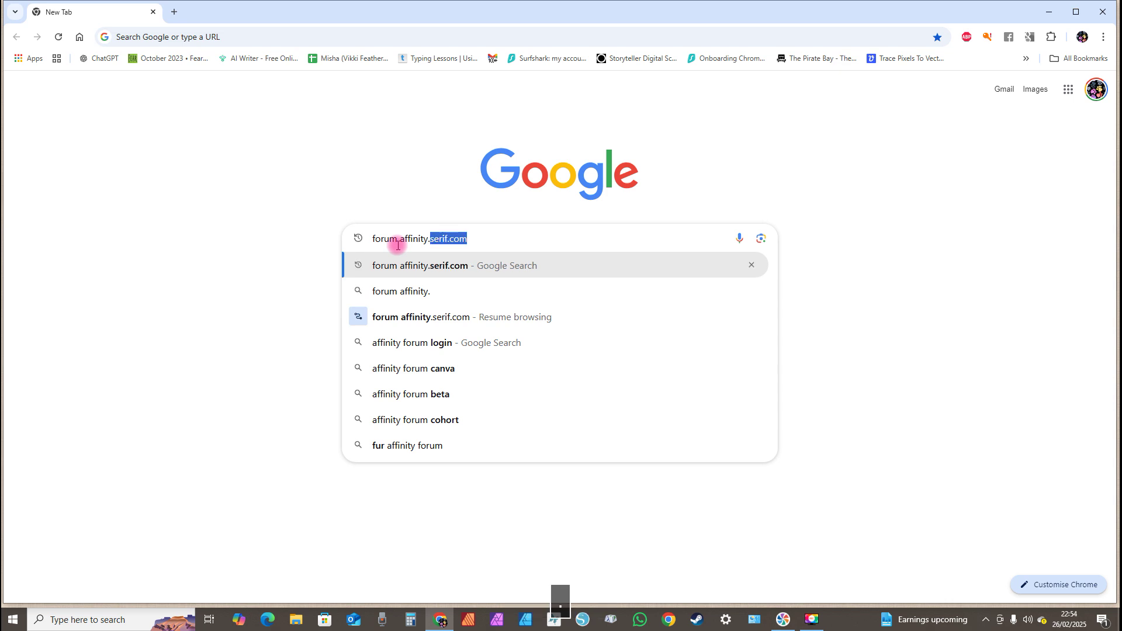
{"action": "type", "text": "serif.com"}
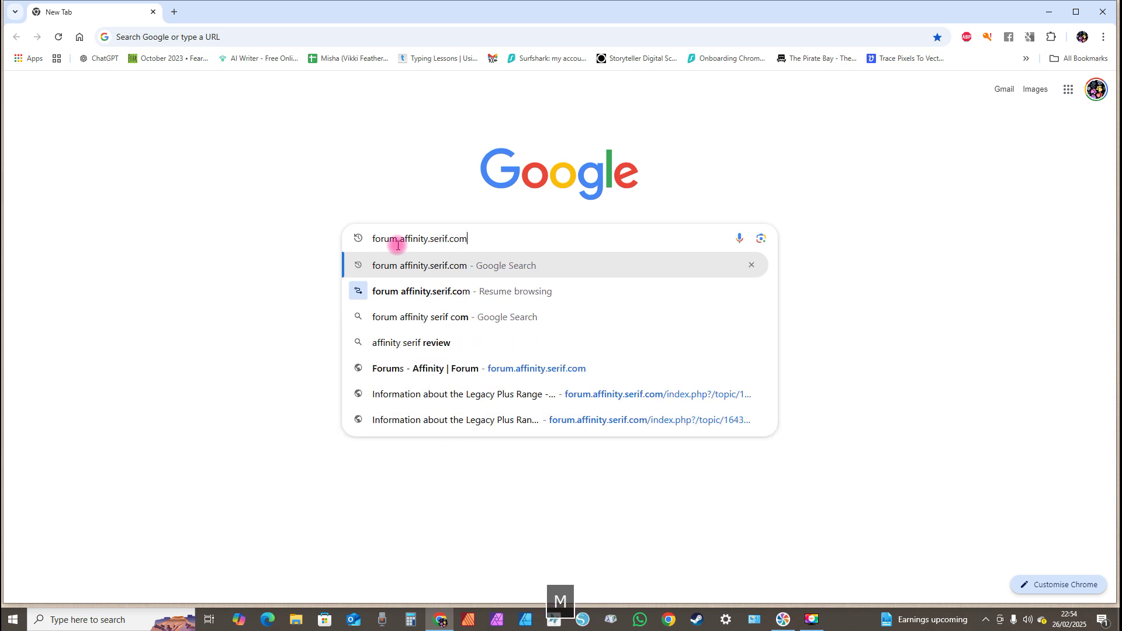
{"action": "key", "text": "Return"}
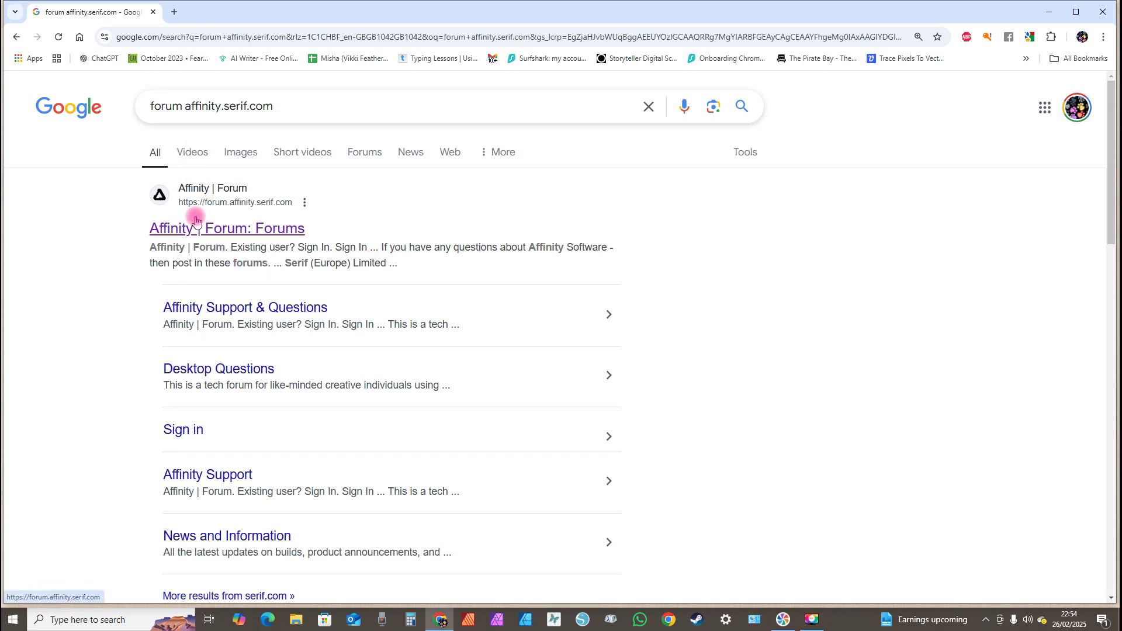
{"action": "left_click", "coordinate": [176, 230]}
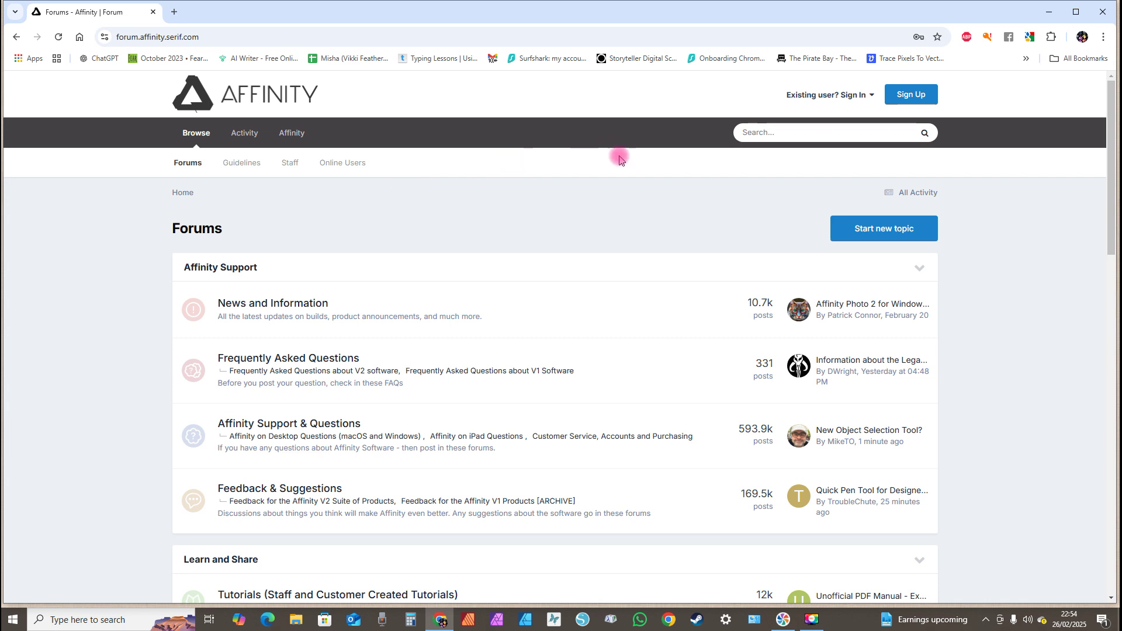
Step: Search the forum for 'legacy plus range' to list its 105 results
{"action": "left_click", "coordinate": [748, 134]}
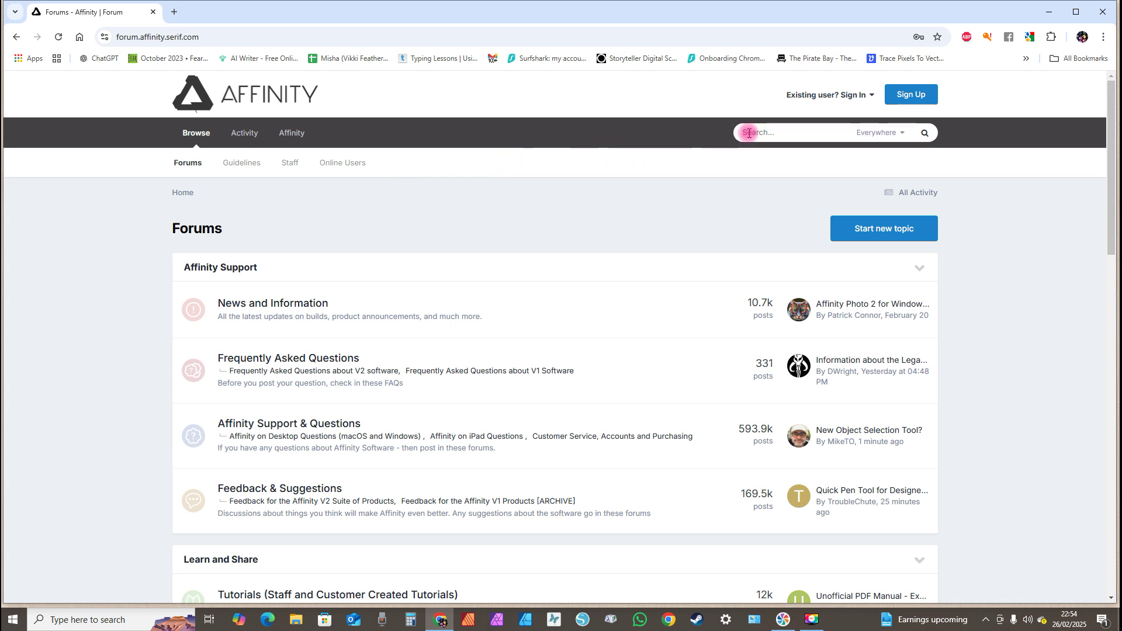
{"action": "type", "text": "lega"}
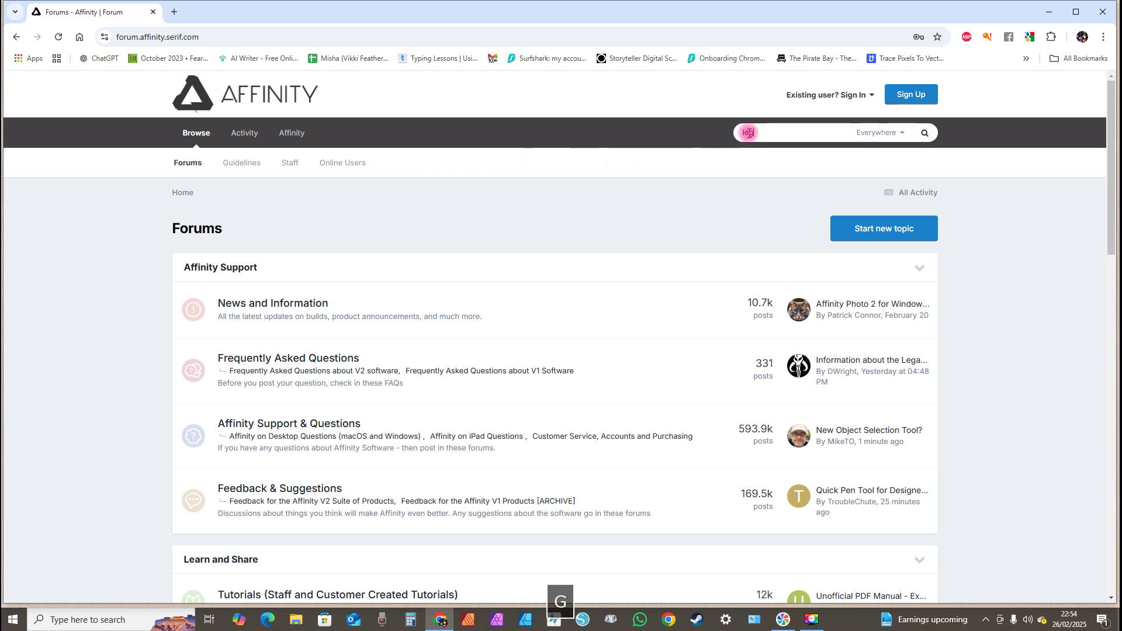
{"action": "type", "text": "cy pl"}
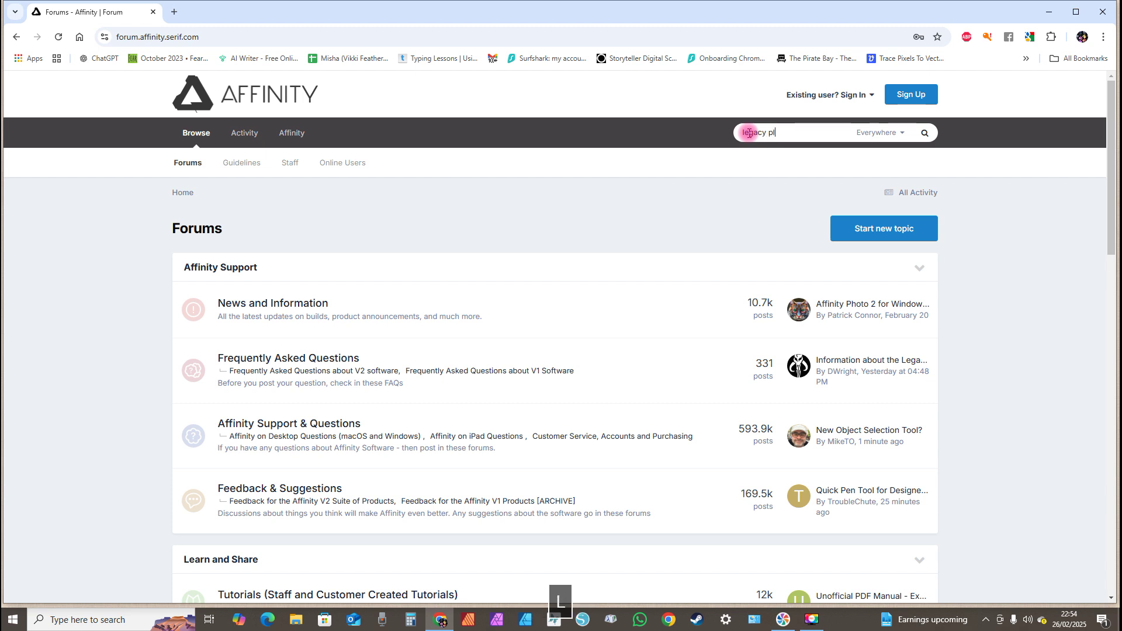
{"action": "type", "text": "us range"}
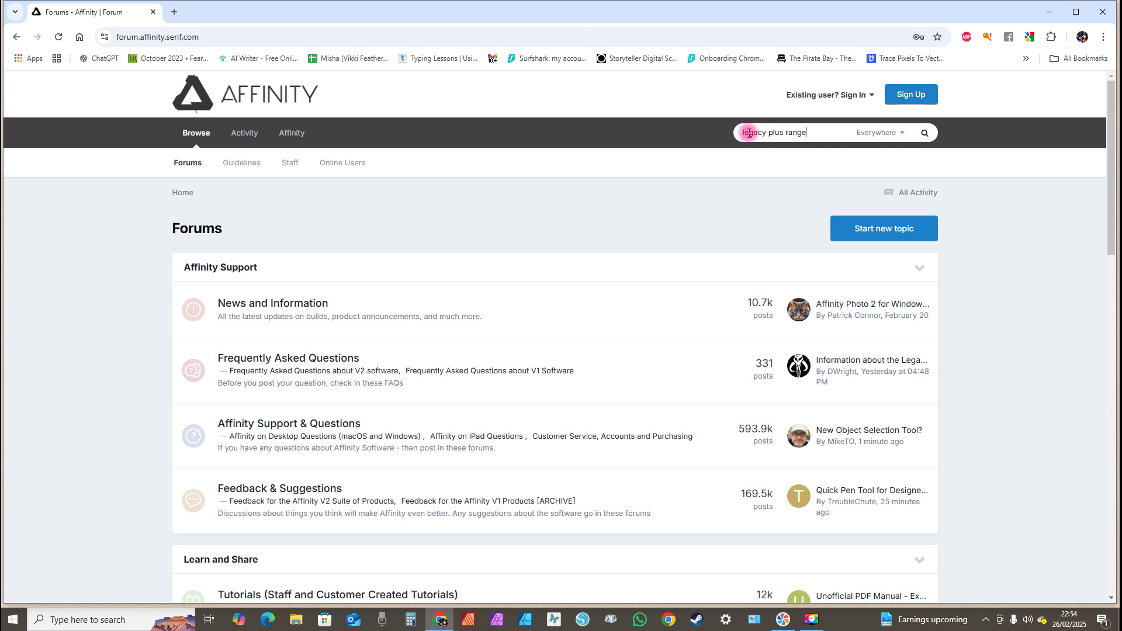
{"action": "key", "text": "Return"}
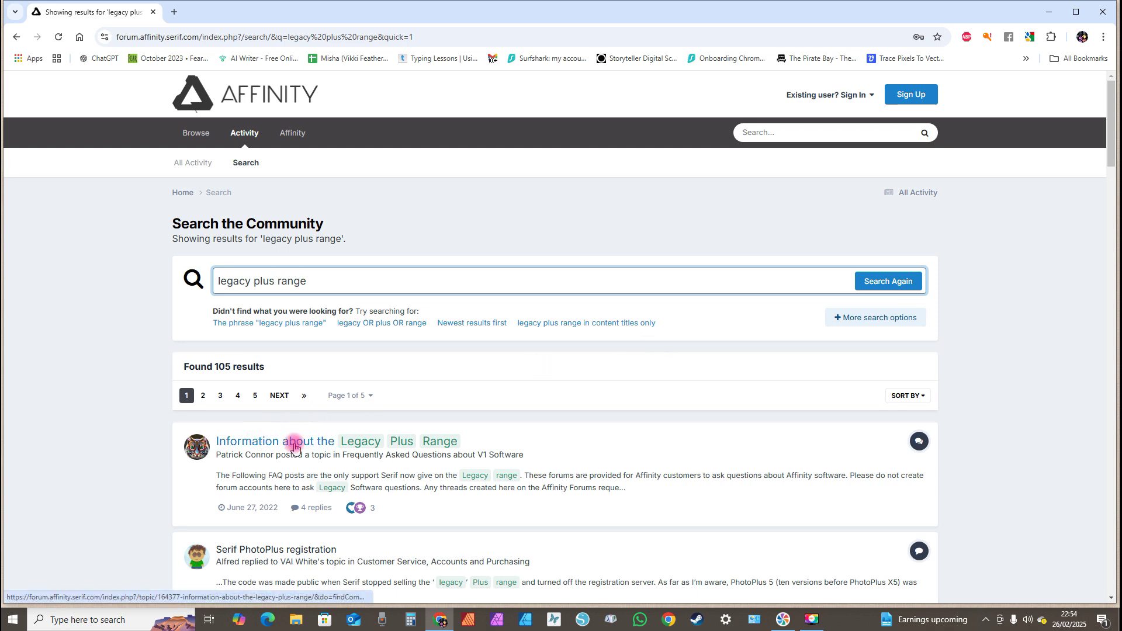
Step: Open the Legacy Plus Range information topic and download its CraftArtist2 Start Fix.txt attachment
{"action": "left_click", "coordinate": [259, 445]}
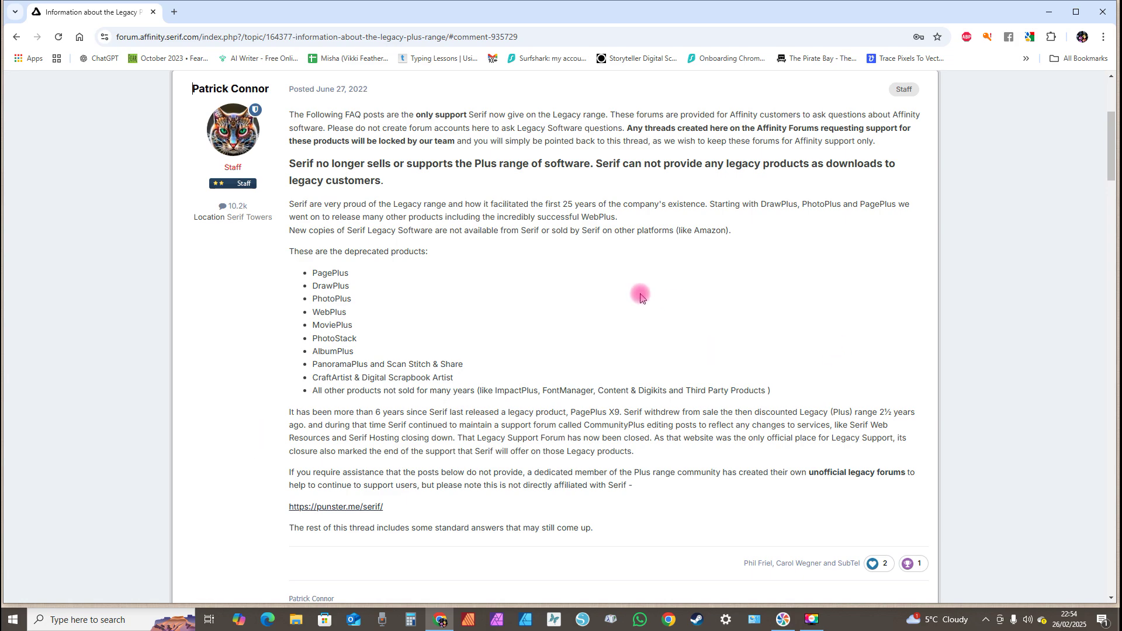
{"action": "left_click_drag", "start_coordinate": [1108, 124], "coordinate": [1109, 514]}
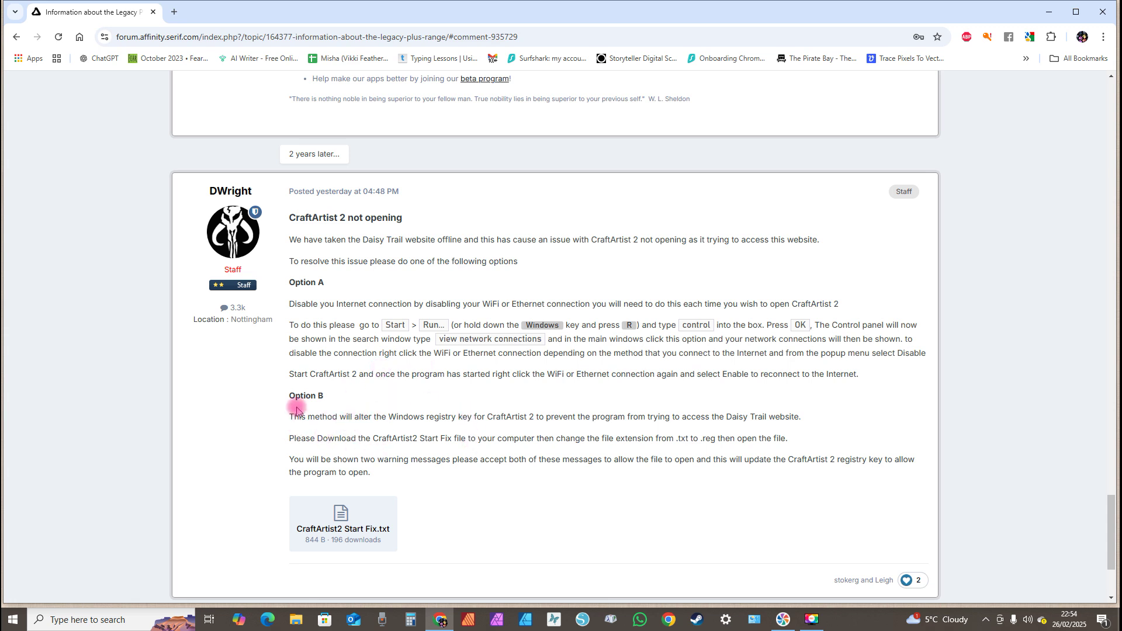
{"action": "left_click", "coordinate": [340, 517]}
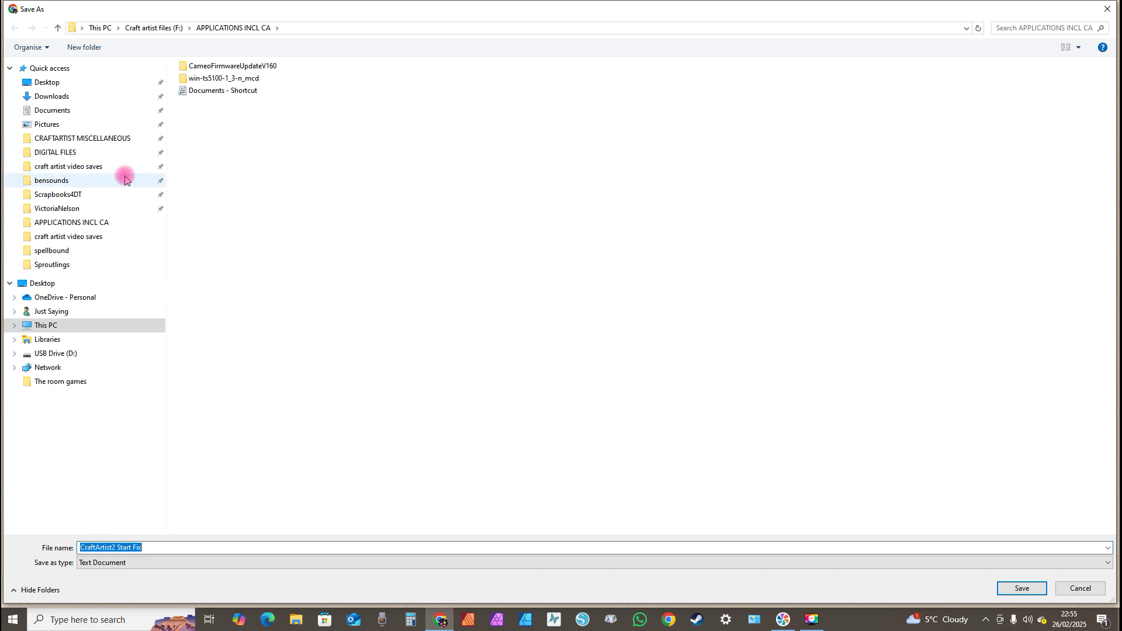
Step: Save CraftArtist2 Start Fix.txt into the APPLICATIONS INCL CA folder
{"action": "left_click", "coordinate": [82, 222]}
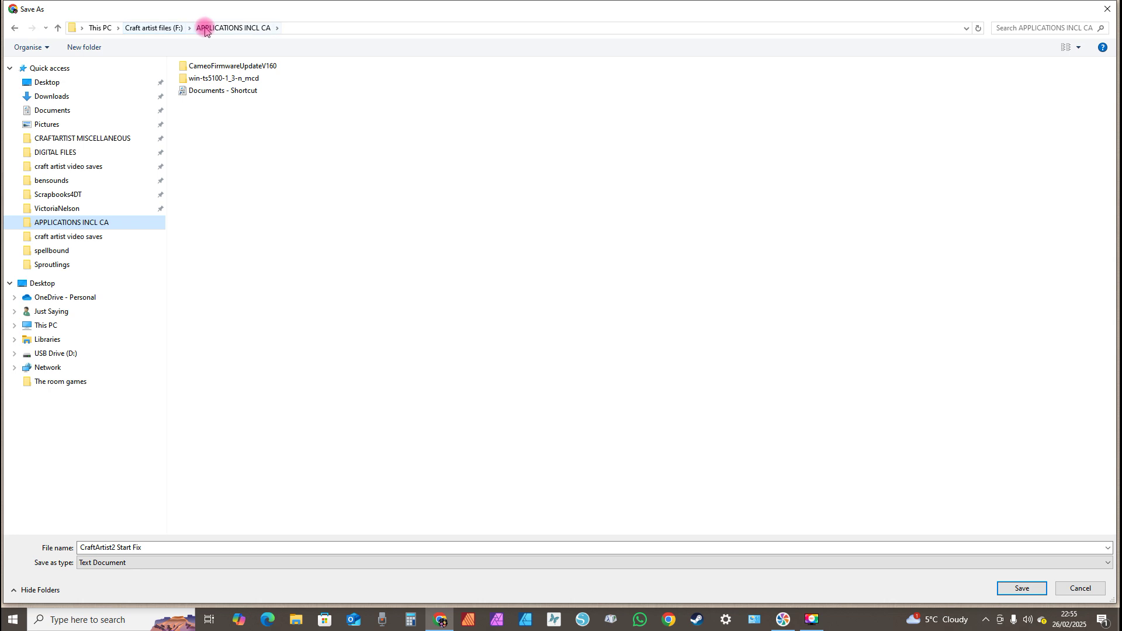
{"action": "left_click", "coordinate": [1022, 589]}
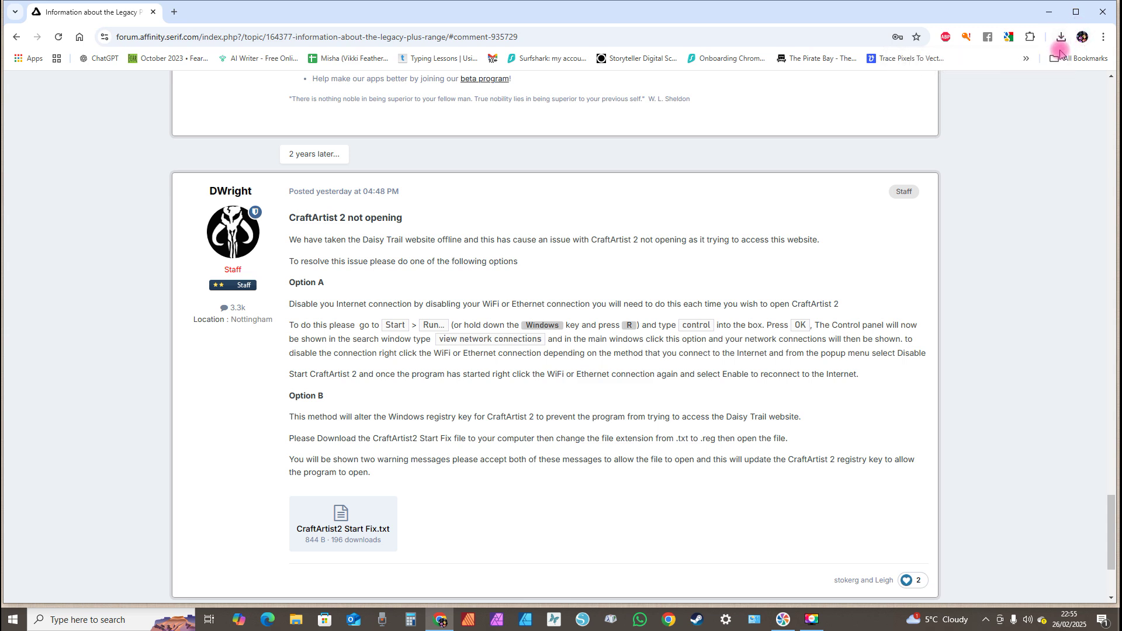
Step: Show the downloaded fix in its folder and delete the duplicate registry Start Fix copy
{"action": "left_click", "coordinate": [1060, 37]}
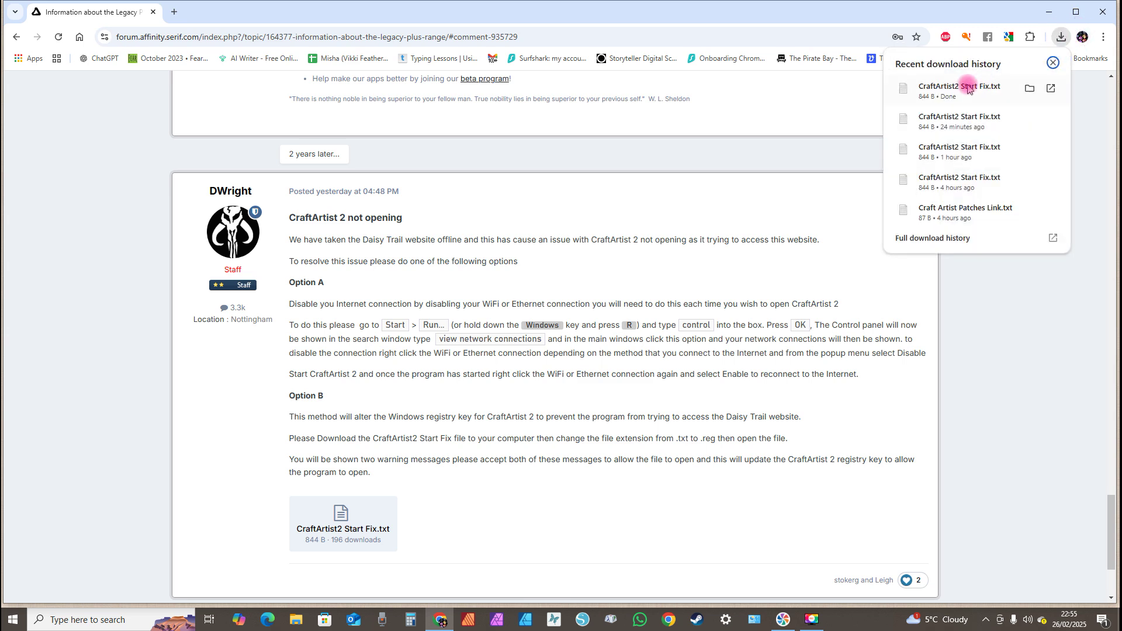
{"action": "left_click", "coordinate": [1030, 89]}
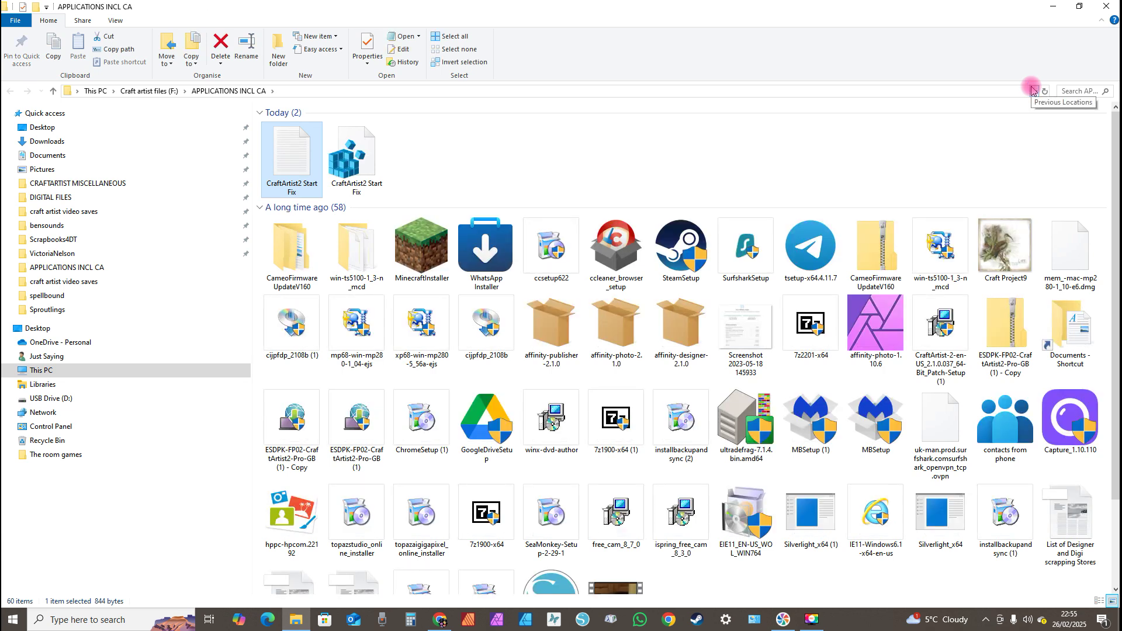
{"action": "left_click", "coordinate": [350, 153]}
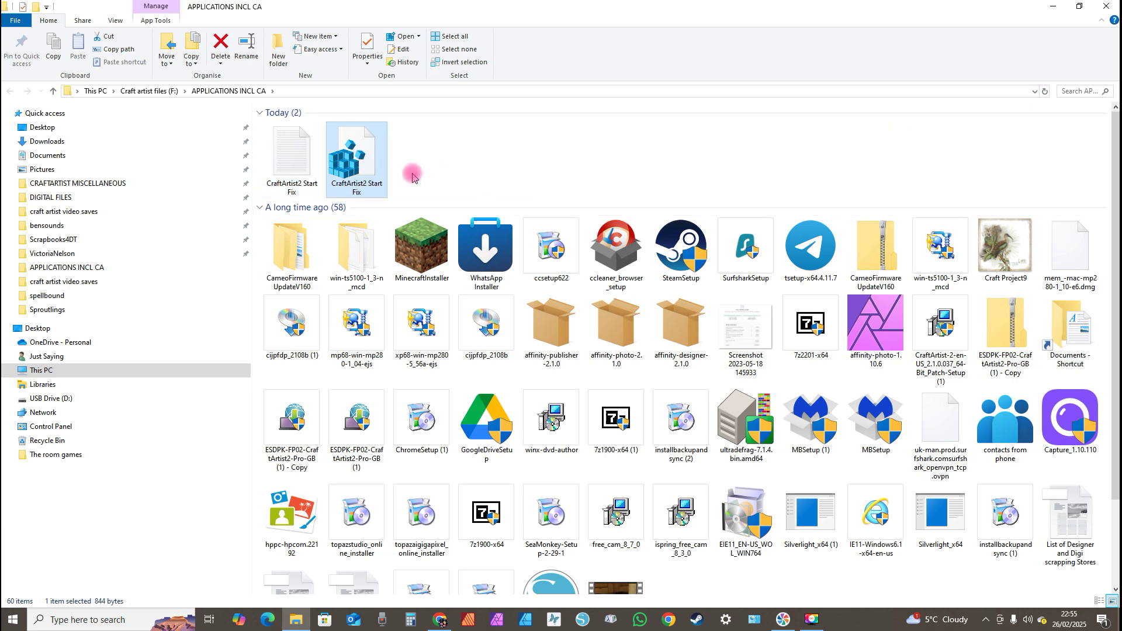
{"action": "right_click", "coordinate": [362, 159]}
{"action": "left_click", "coordinate": [394, 373]}
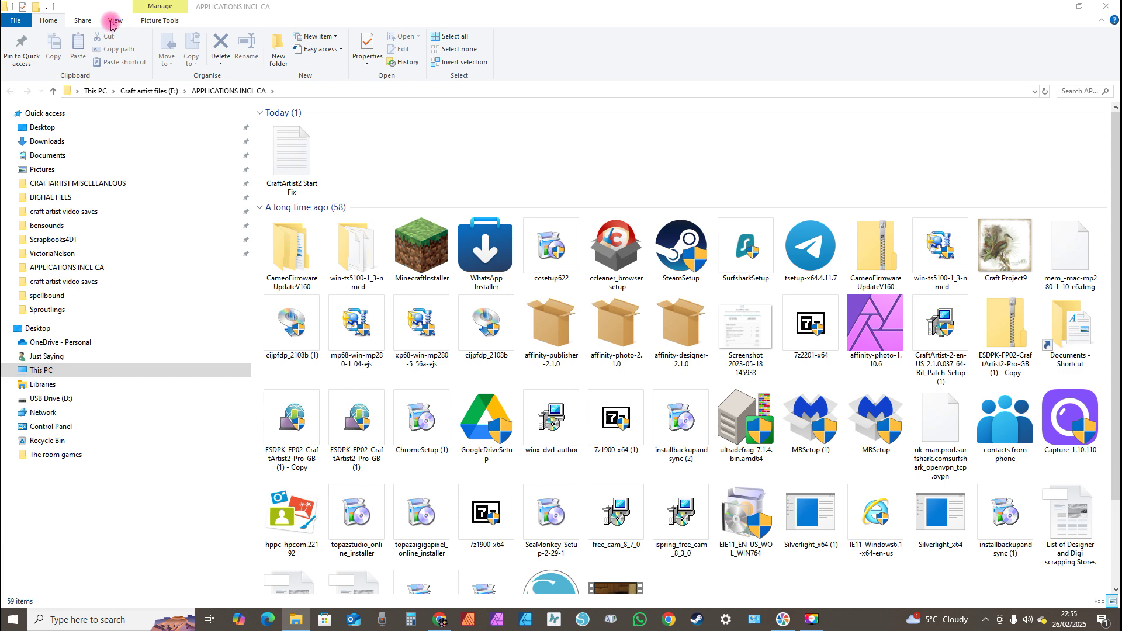
{"action": "left_click", "coordinate": [111, 24]}
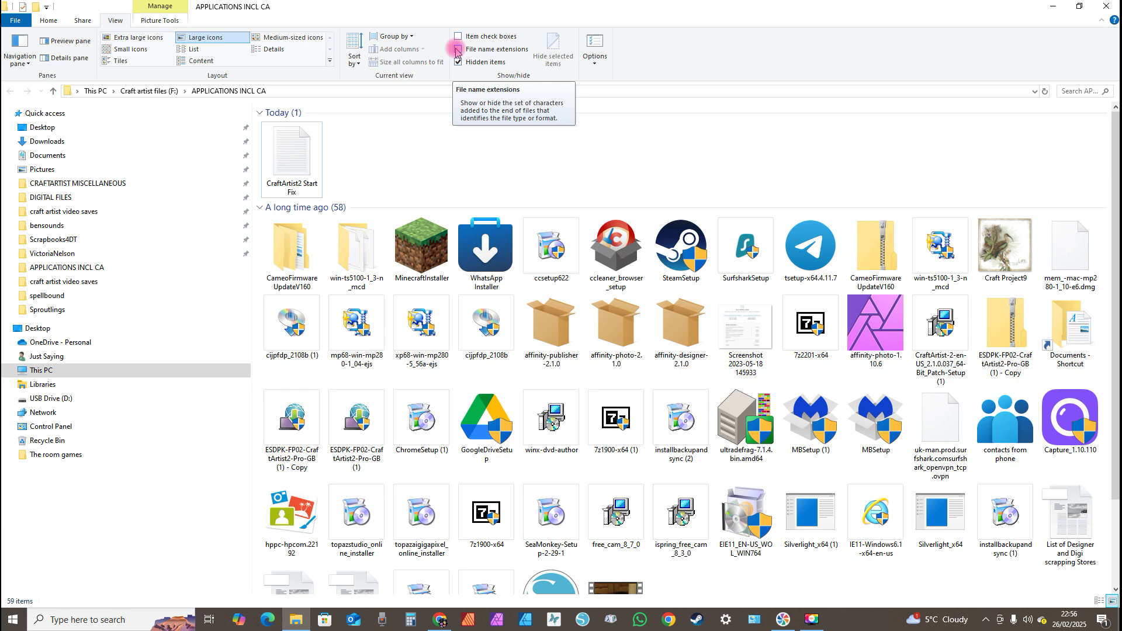
Step: Turn on file name extensions and bring up the context menu for CraftArtist2 Start Fix.txt
{"action": "left_click", "coordinate": [457, 51]}
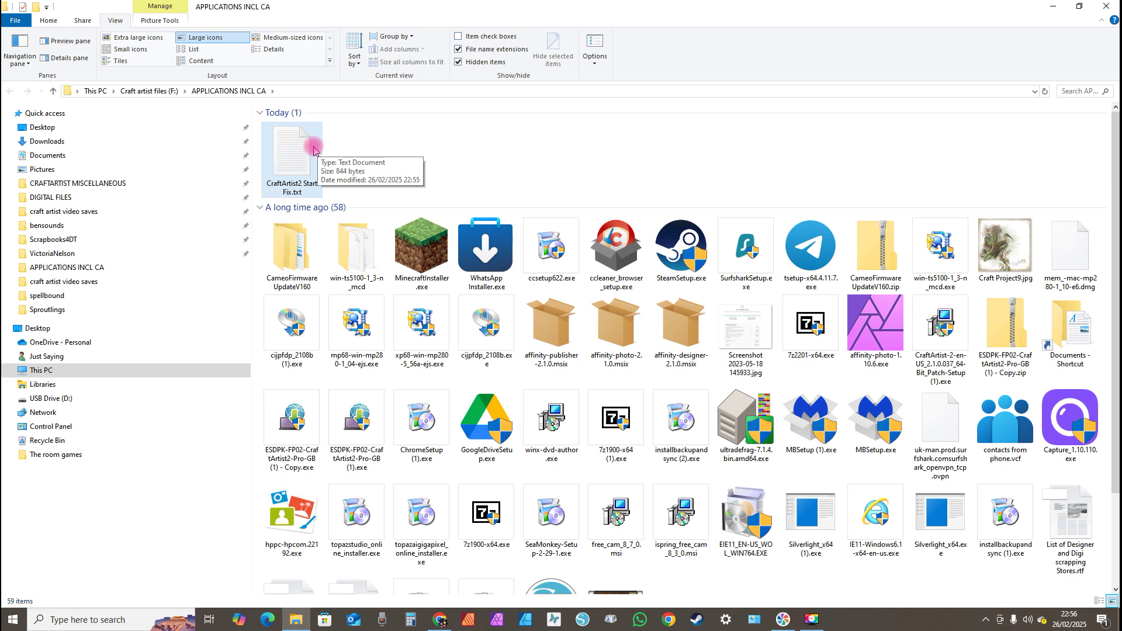
{"action": "left_click", "coordinate": [292, 149]}
{"action": "right_click", "coordinate": [292, 150]}
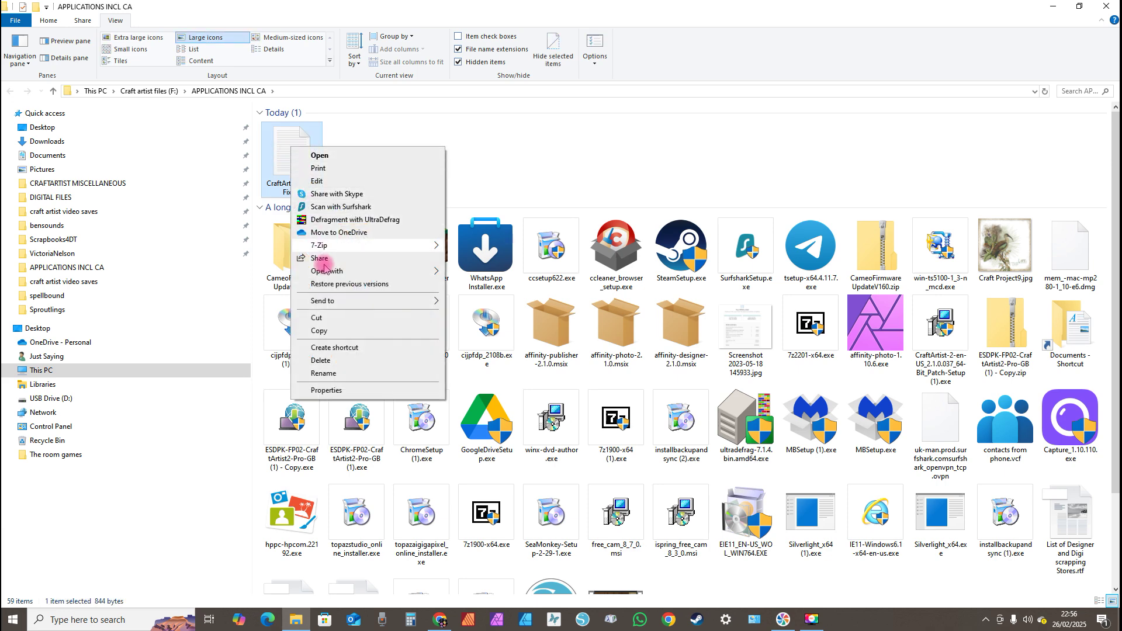
Step: Rename the fix file's extension from .txt to .reg and accept the extension-change warning
{"action": "left_click", "coordinate": [336, 373]}
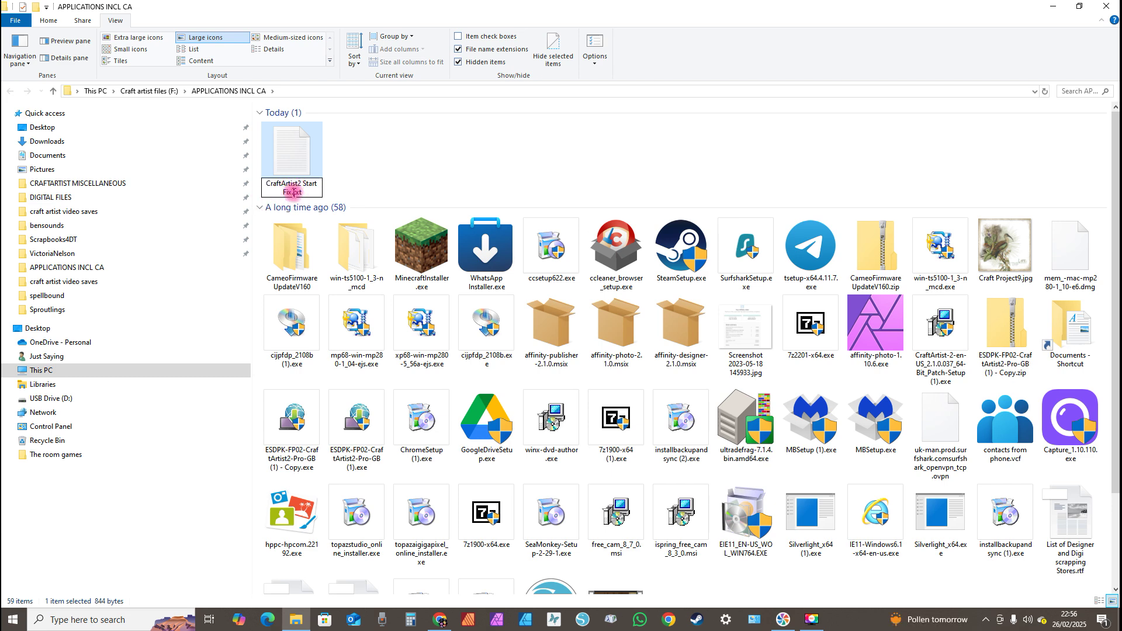
{"action": "double_click", "coordinate": [298, 192]}
{"action": "type", "text": "reg"}
{"action": "key", "text": "Return"}
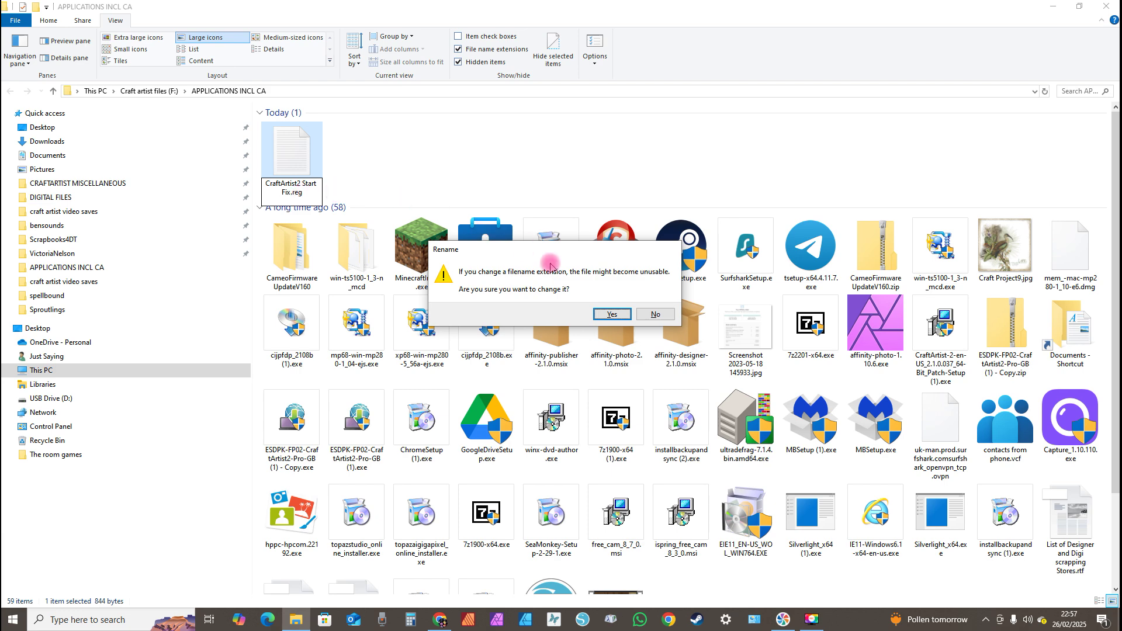
{"action": "left_click", "coordinate": [612, 315]}
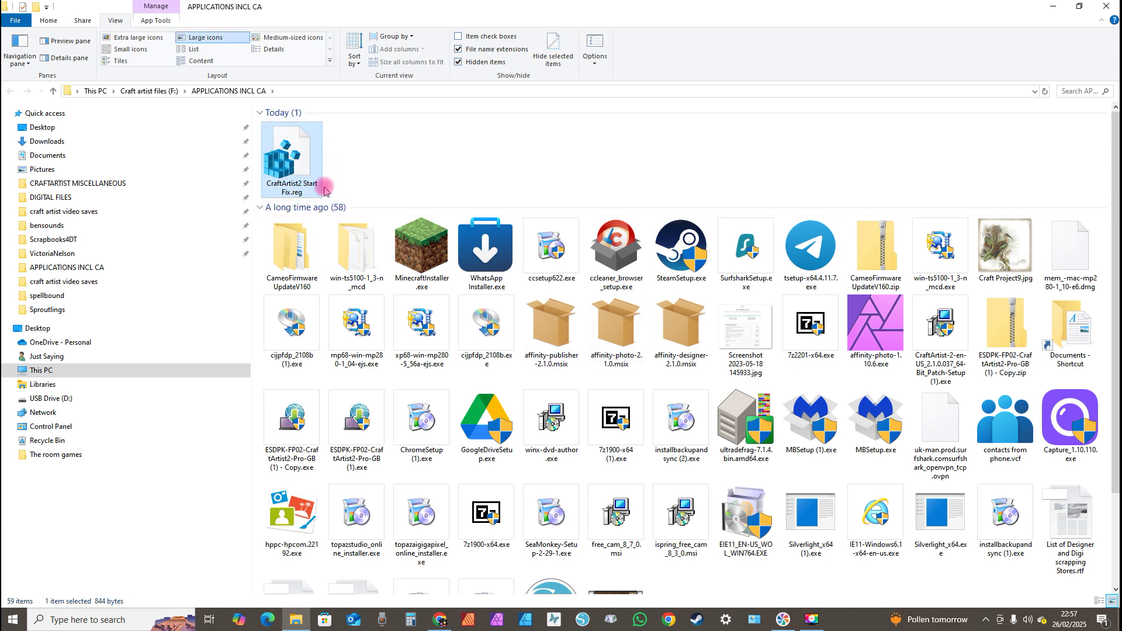
Step: Merge CraftArtist2 Start Fix.reg into the registry, acknowledge the success message, and minimize File Explorer
{"action": "left_click", "coordinate": [295, 157]}
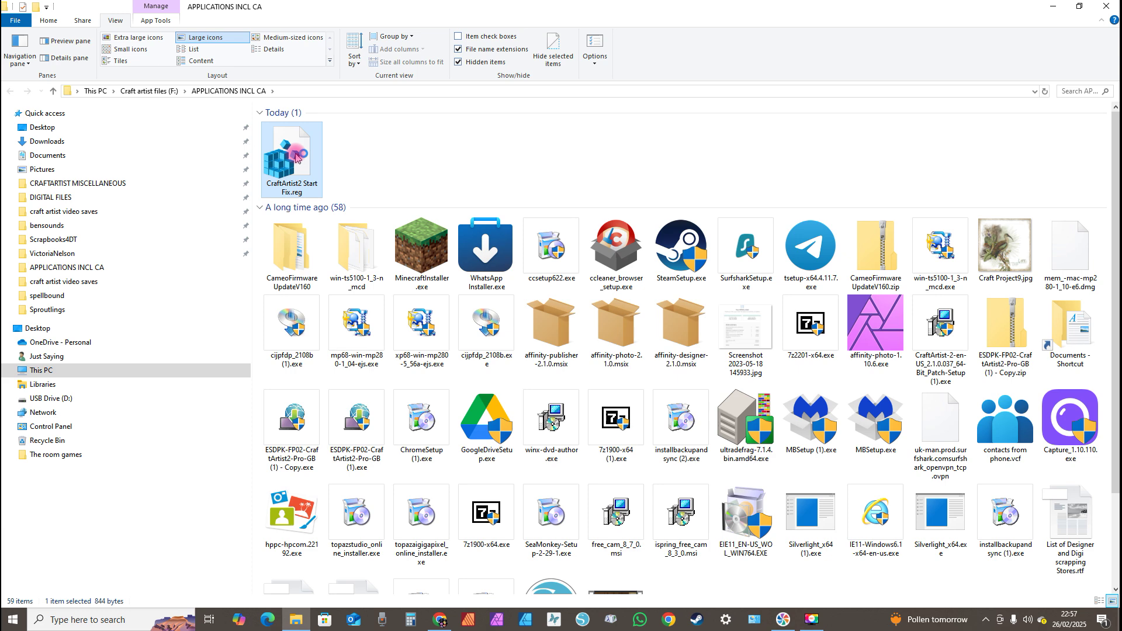
{"action": "double_click", "coordinate": [295, 157]}
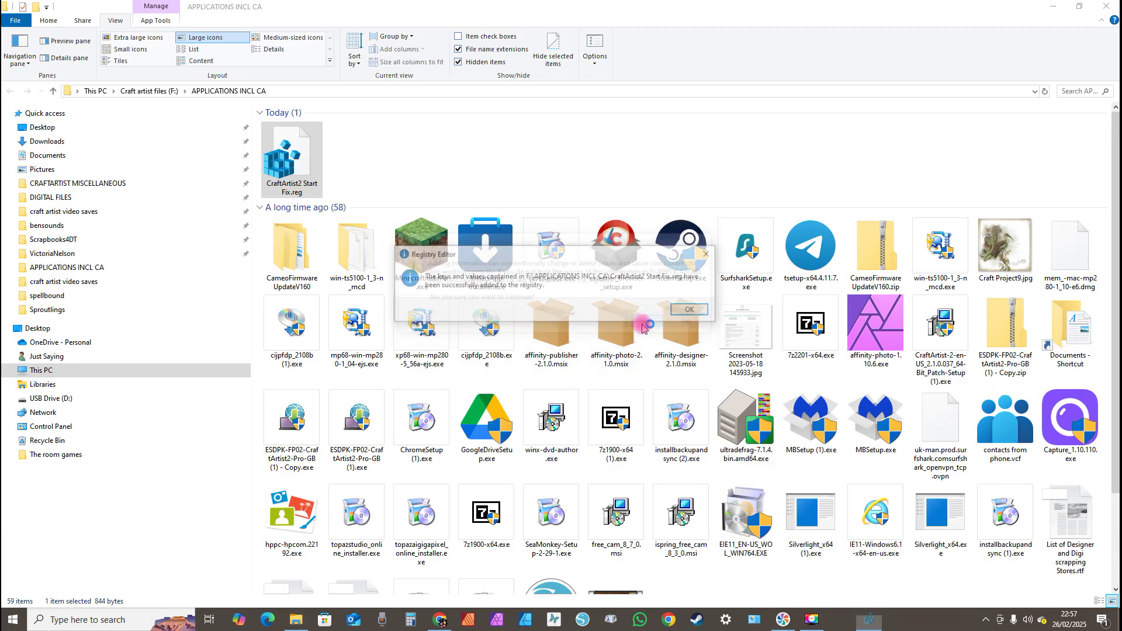
{"action": "left_click", "coordinate": [692, 312]}
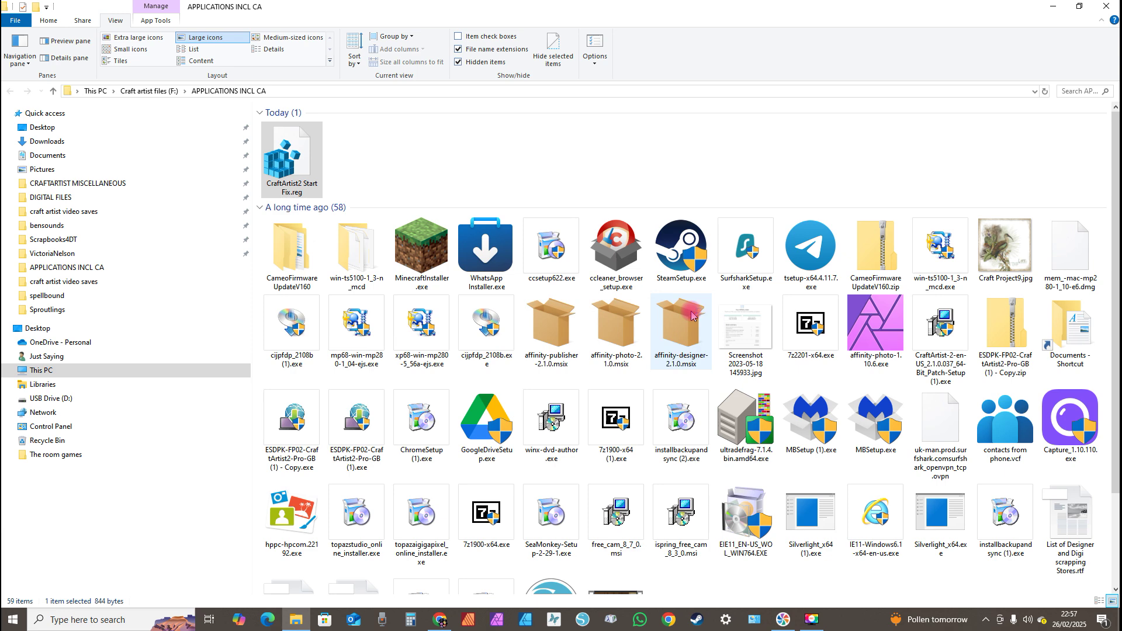
{"action": "left_click", "coordinate": [1056, 11]}
Step: Launch CraftArtist 2 from its desktop shortcut and maximize the window
{"action": "left_click", "coordinate": [1053, 9]}
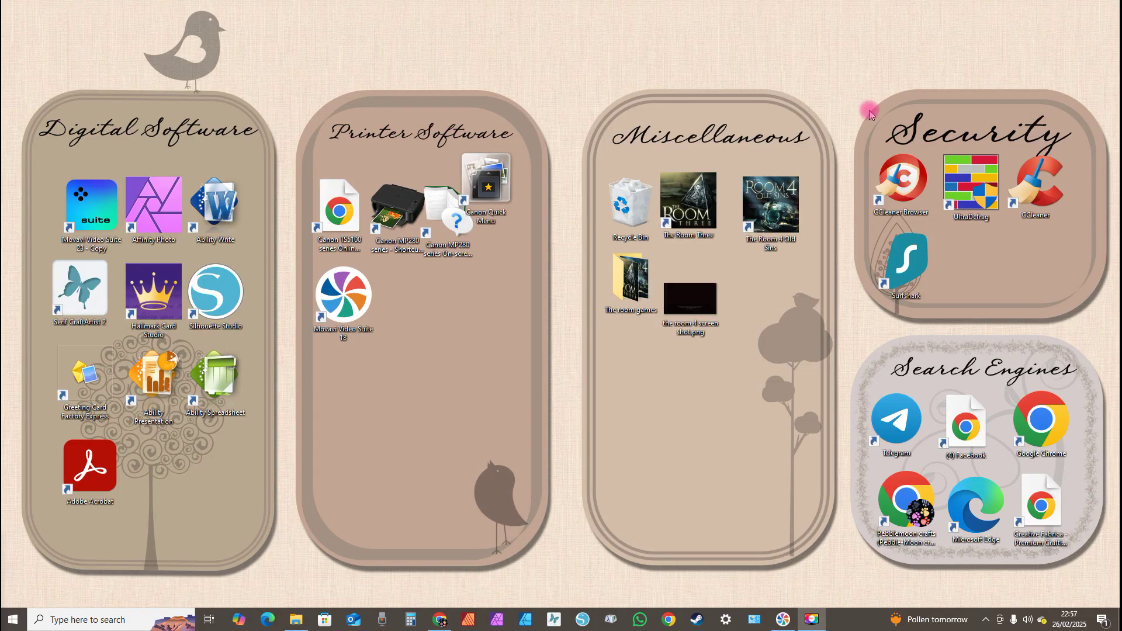
{"action": "left_click", "coordinate": [83, 292]}
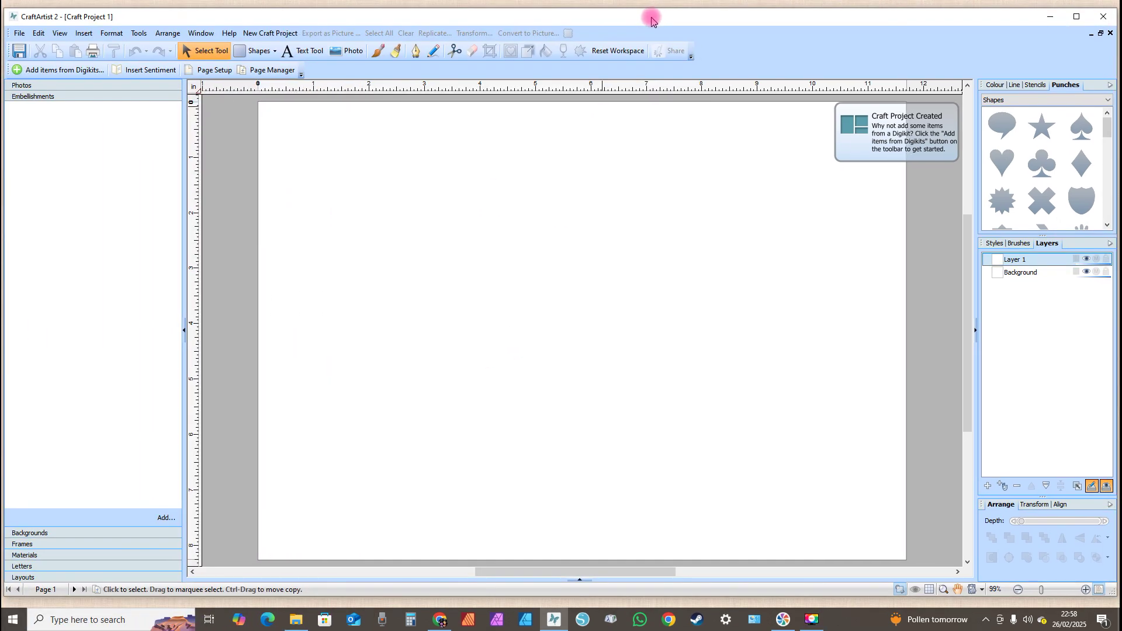
{"action": "left_click", "coordinate": [1074, 16]}
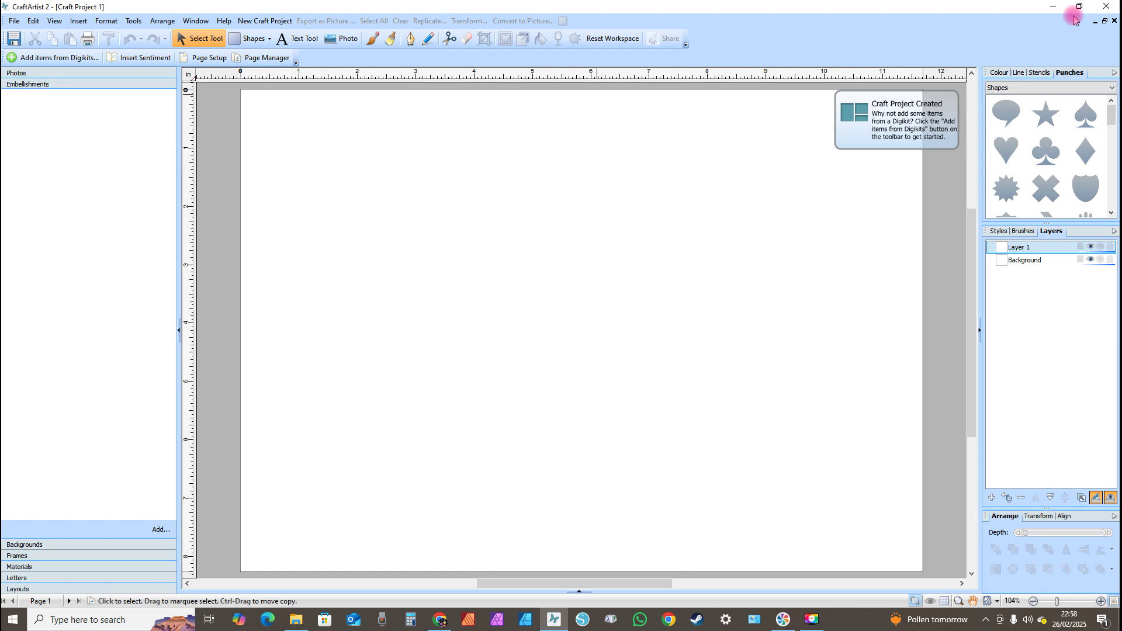
Step: Open project 13.craft from the spellbound folder via File > Open
{"action": "left_click", "coordinate": [14, 21]}
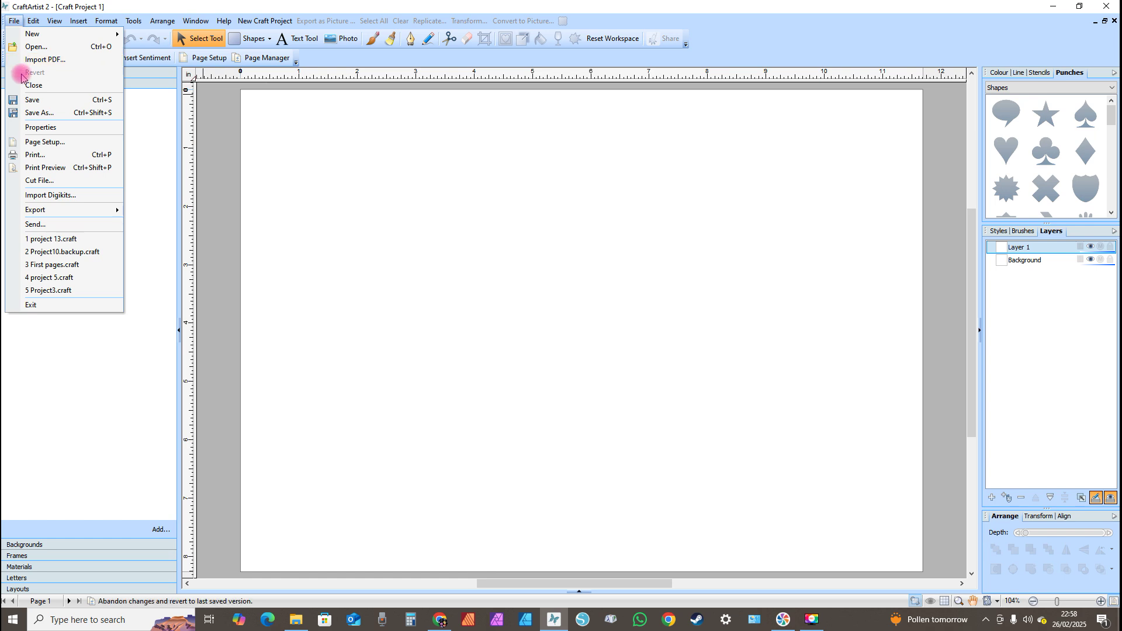
{"action": "left_click", "coordinate": [32, 47]}
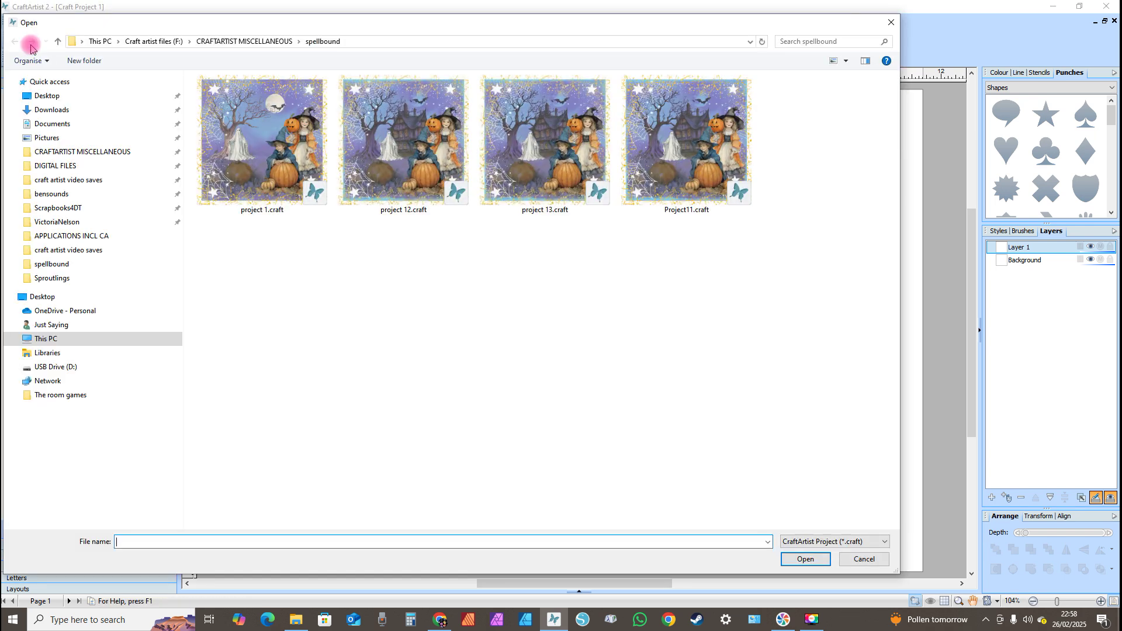
{"action": "double_click", "coordinate": [547, 153]}
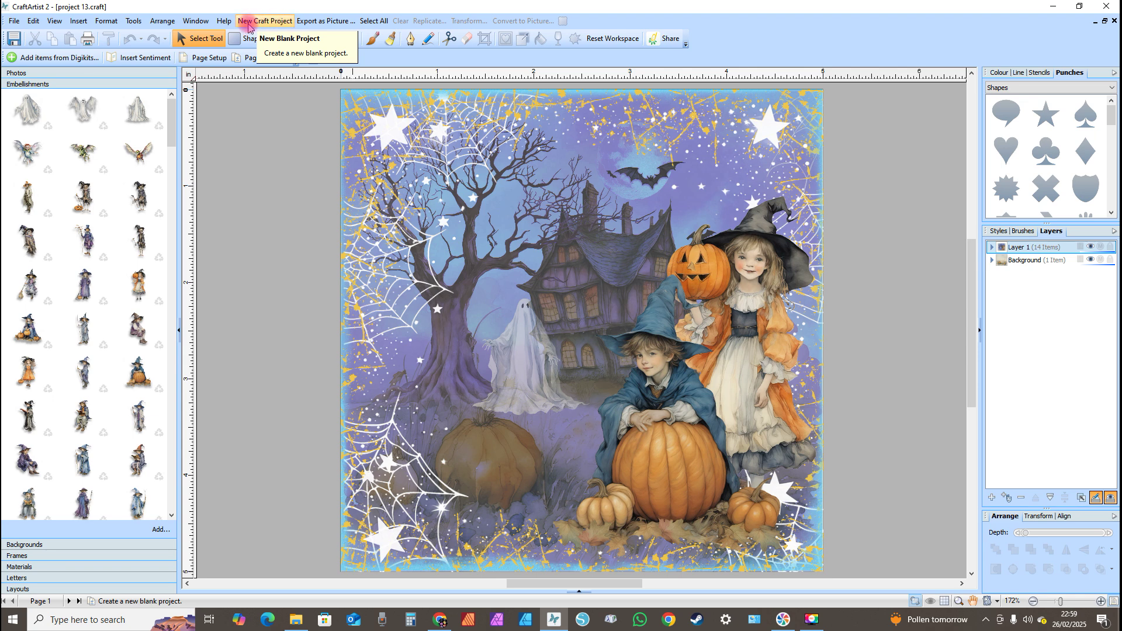
Step: Start a new blank Craft Project 2 and dismiss the Digikit browser's two script errors
{"action": "left_click", "coordinate": [250, 22]}
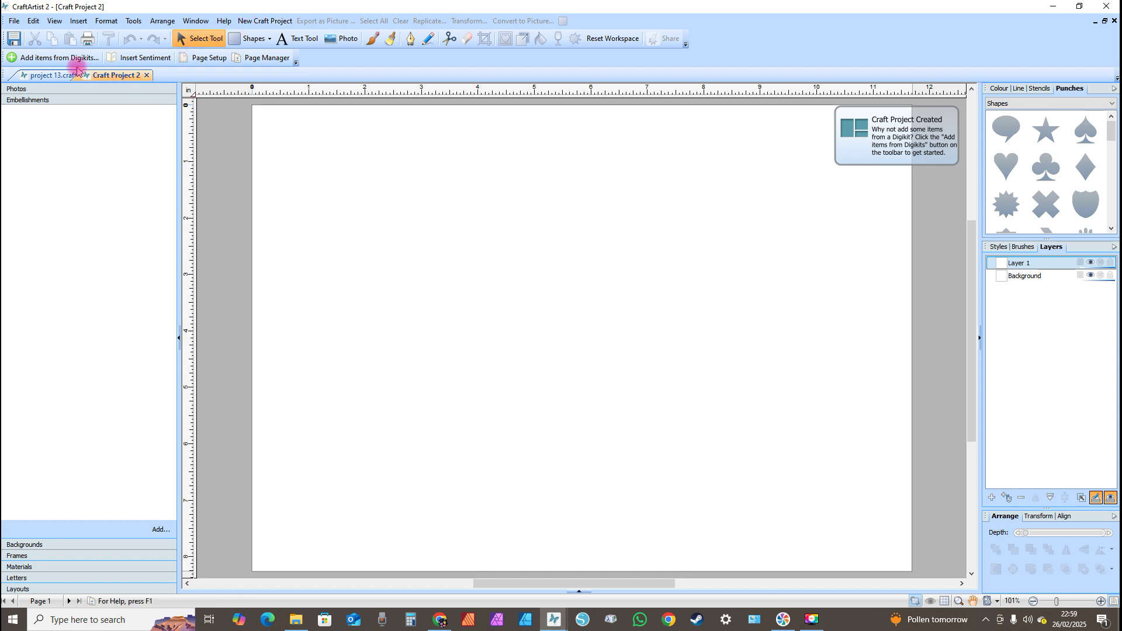
{"action": "left_click", "coordinate": [44, 58]}
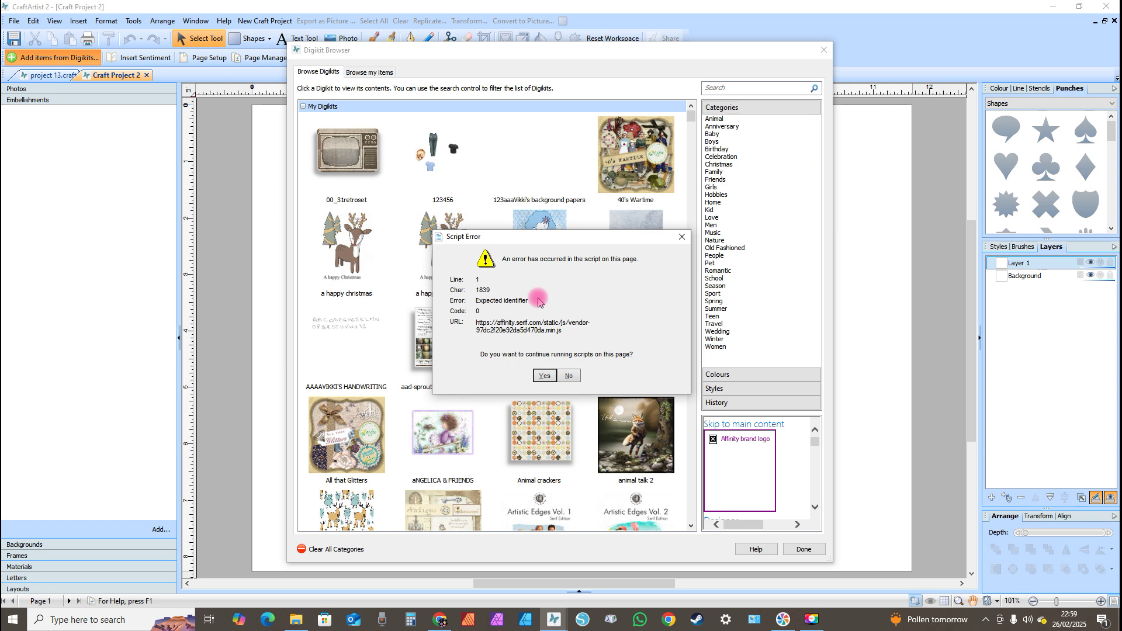
{"action": "left_click", "coordinate": [566, 376]}
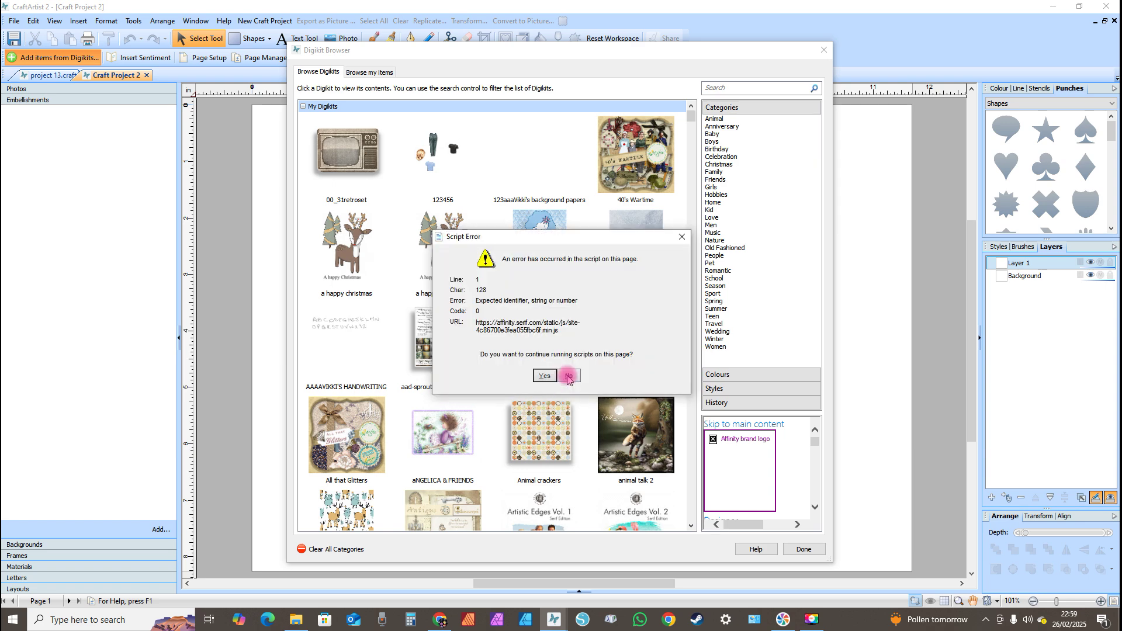
{"action": "left_click", "coordinate": [567, 376]}
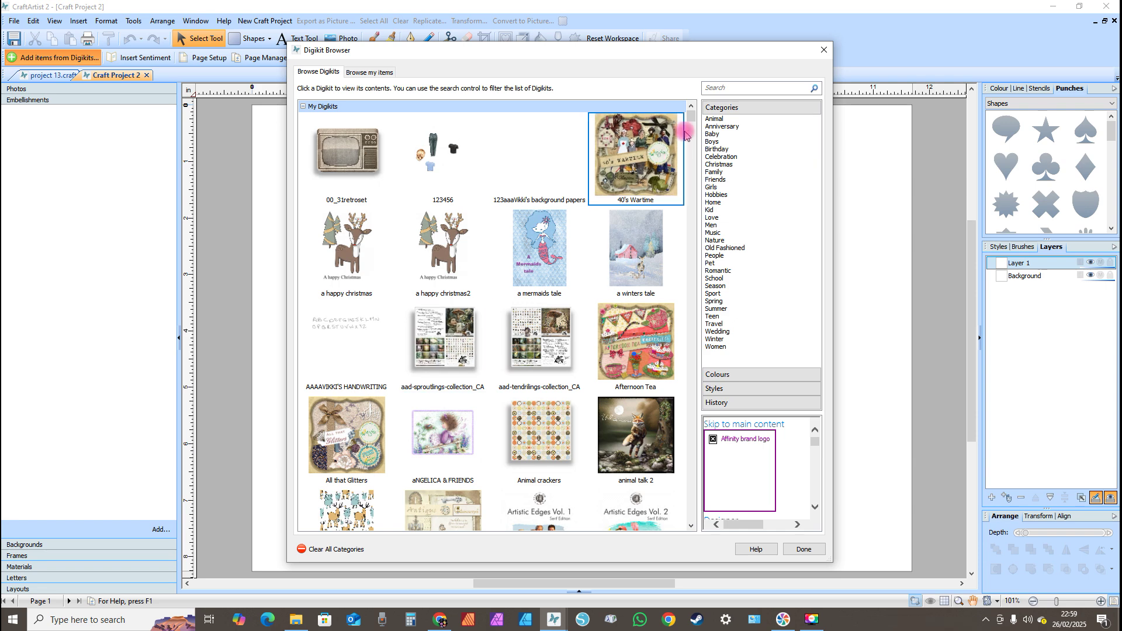
Step: Add all Cat Karamfila digikit embellishments to Craft Project 2 and return to the canvas
{"action": "left_click_drag", "start_coordinate": [690, 114], "coordinate": [700, 175]}
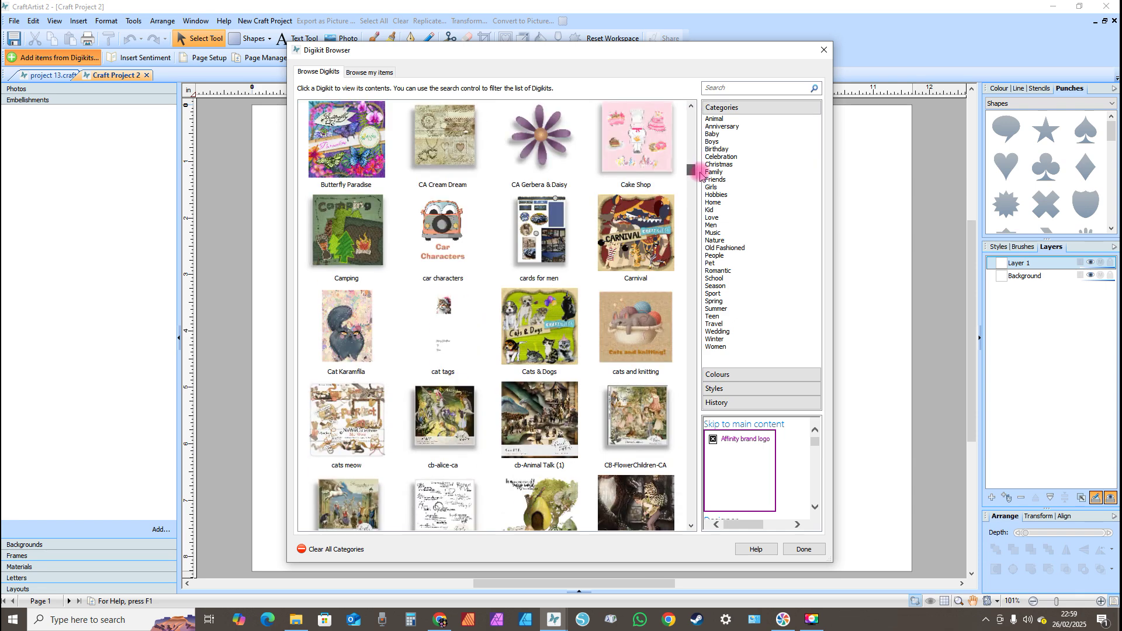
{"action": "left_click", "coordinate": [360, 338]}
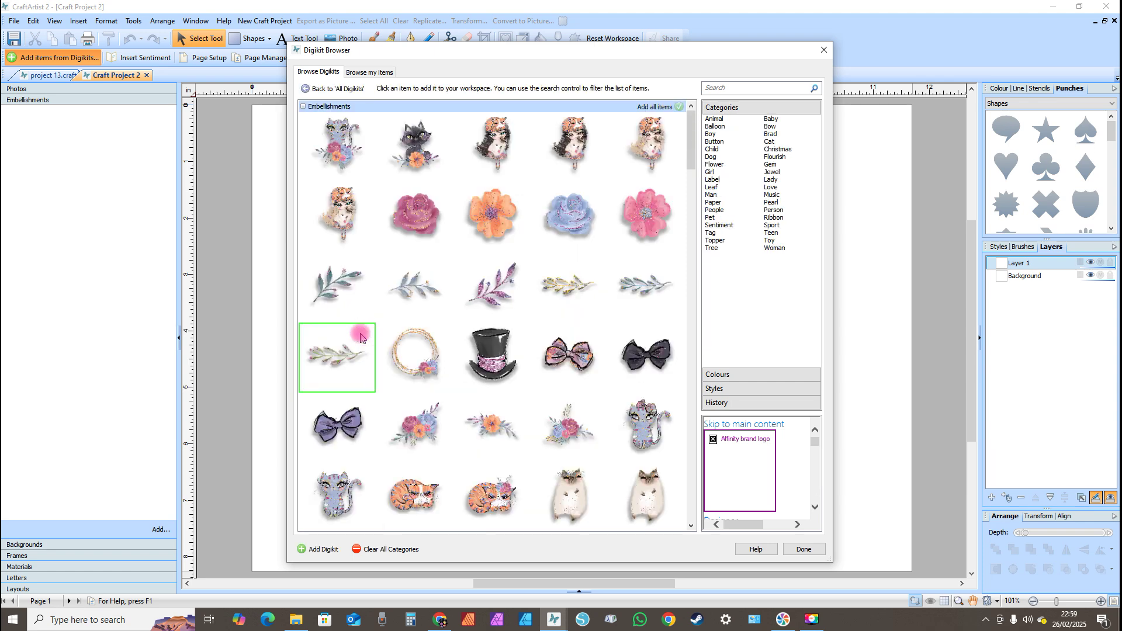
{"action": "left_click", "coordinate": [319, 553]}
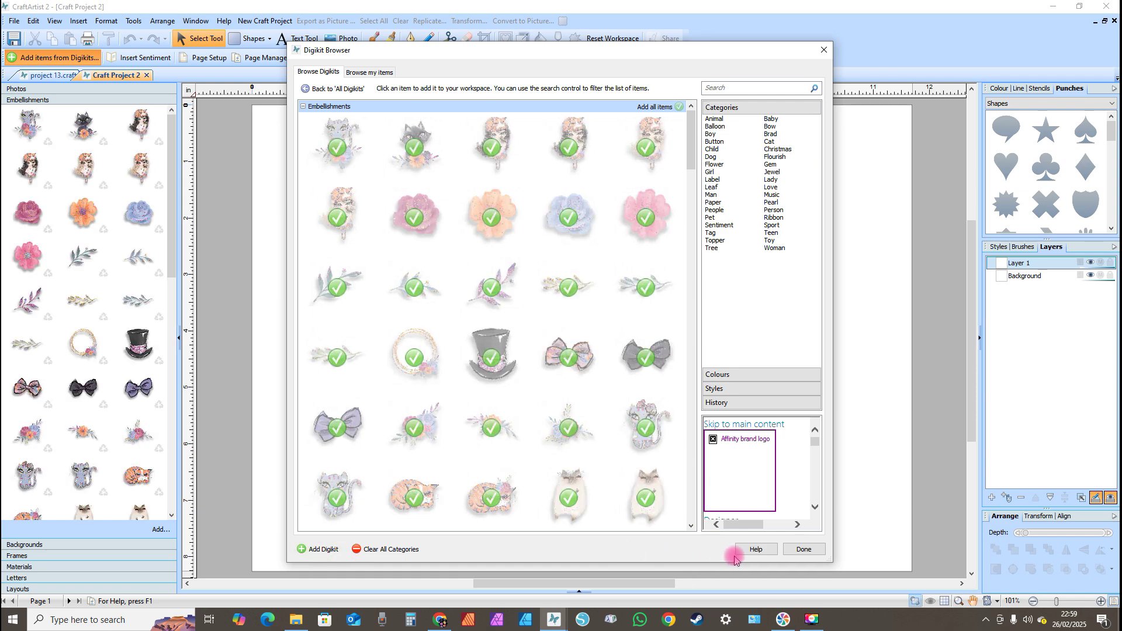
{"action": "left_click", "coordinate": [809, 549]}
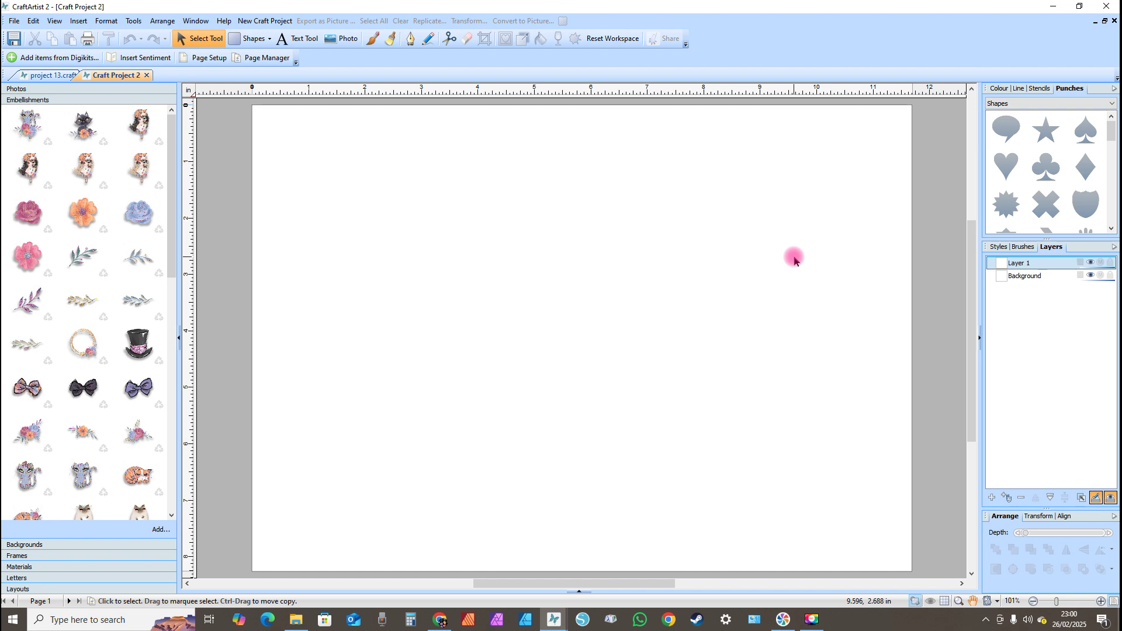
{"action": "key", "text": "F8"}
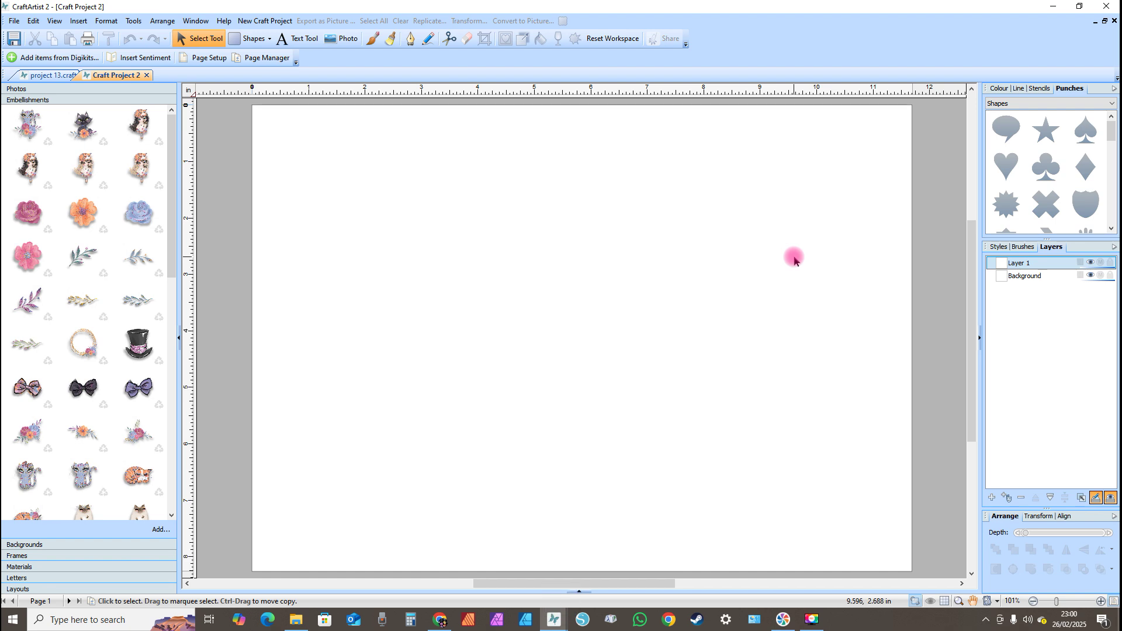